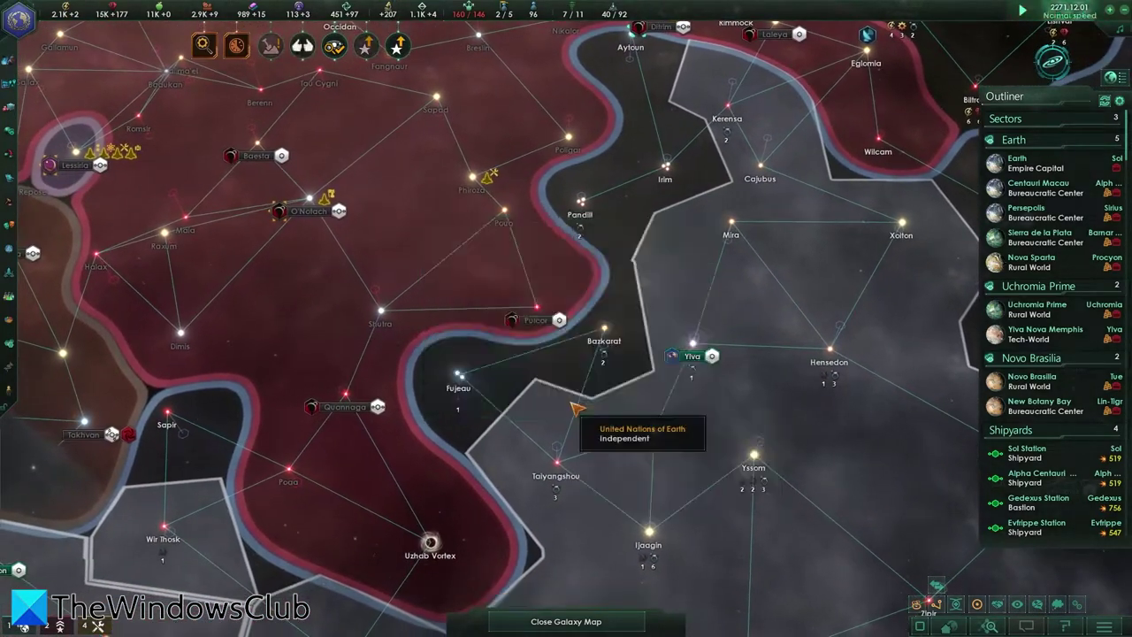
Choose Afterburners as the current Engineering research and return to the galaxy map
left_click(205, 46)
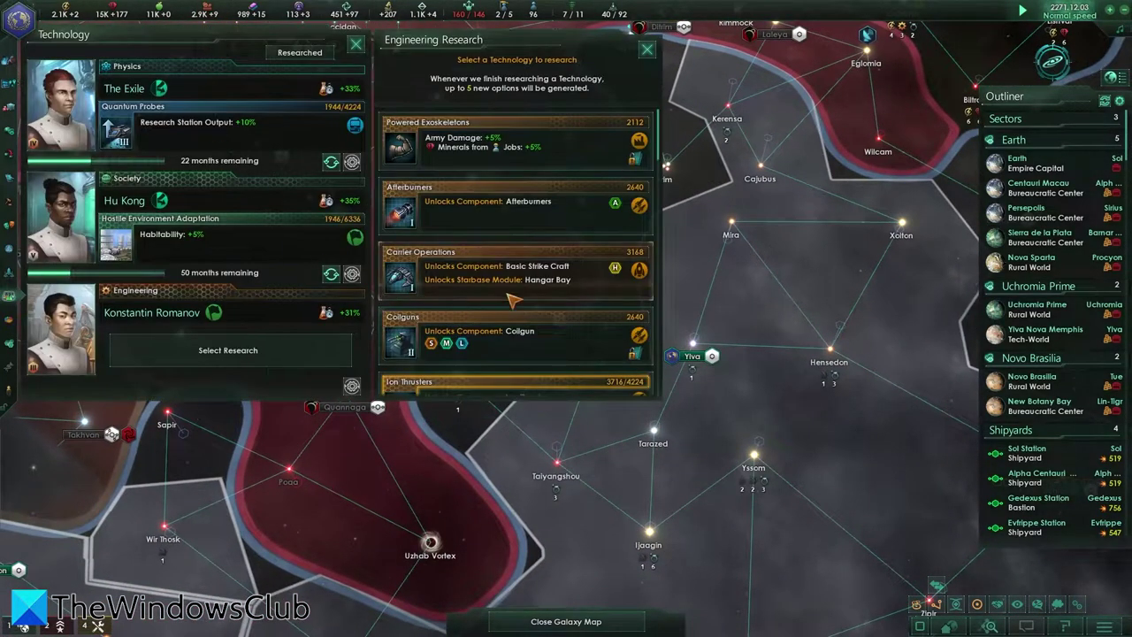
scroll(540, 323, "down", 1)
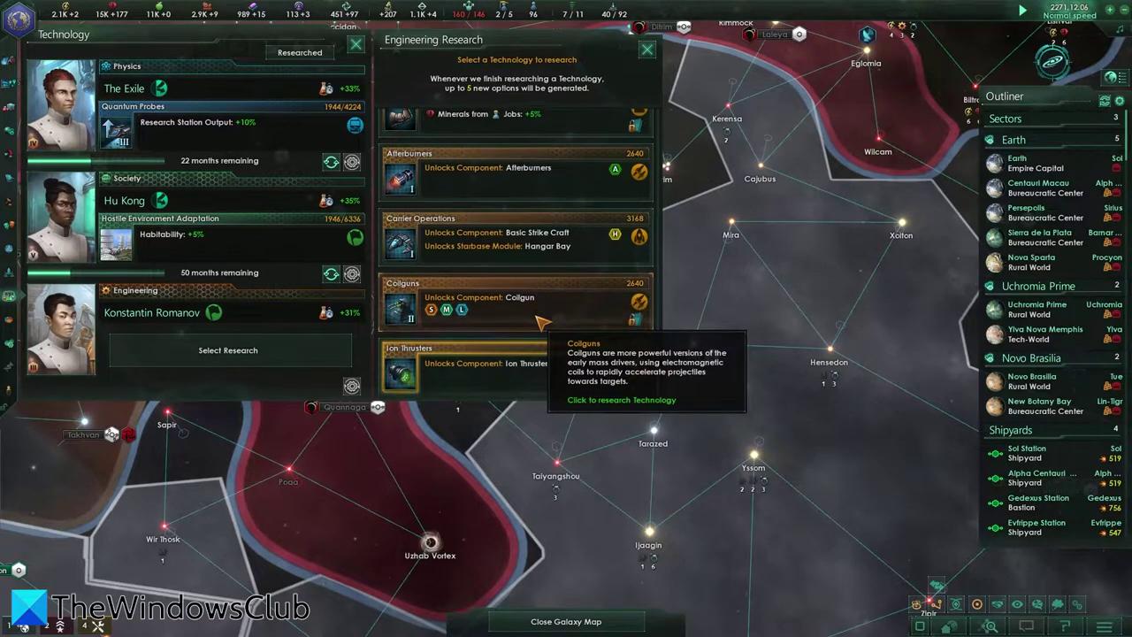
scroll(541, 232, "up", 1)
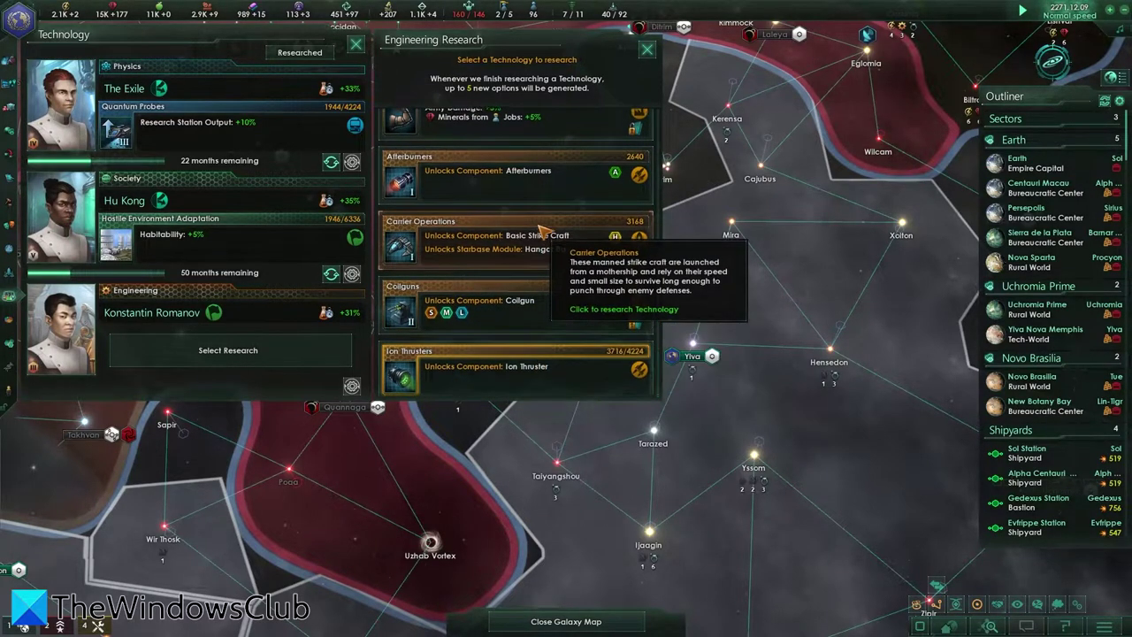
scroll(542, 231, "up", 1)
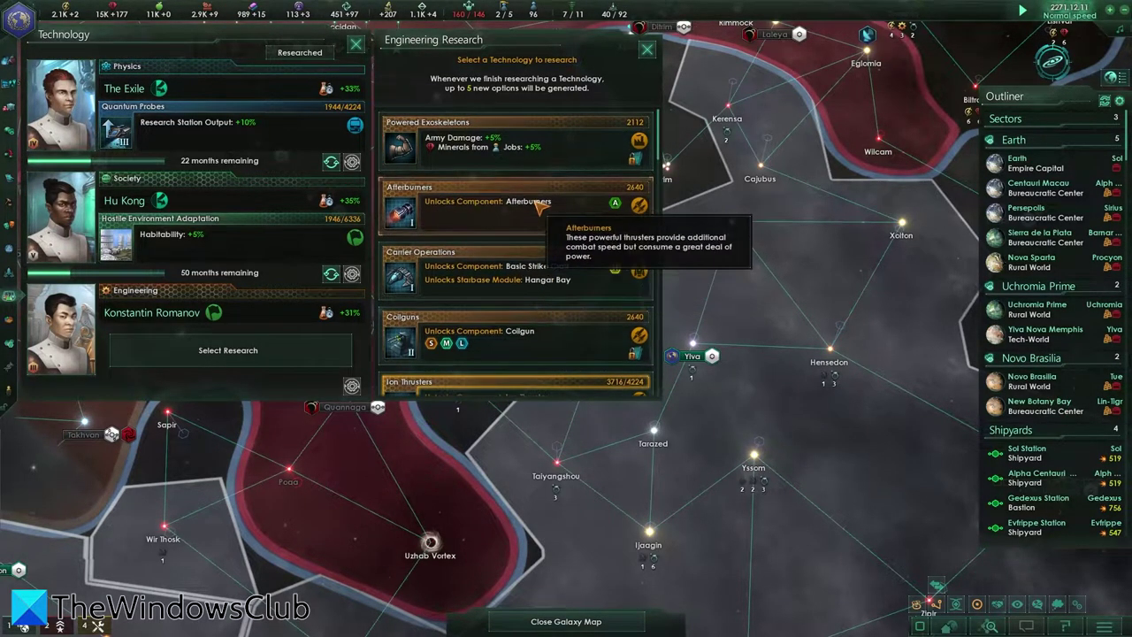
left_click(537, 203)
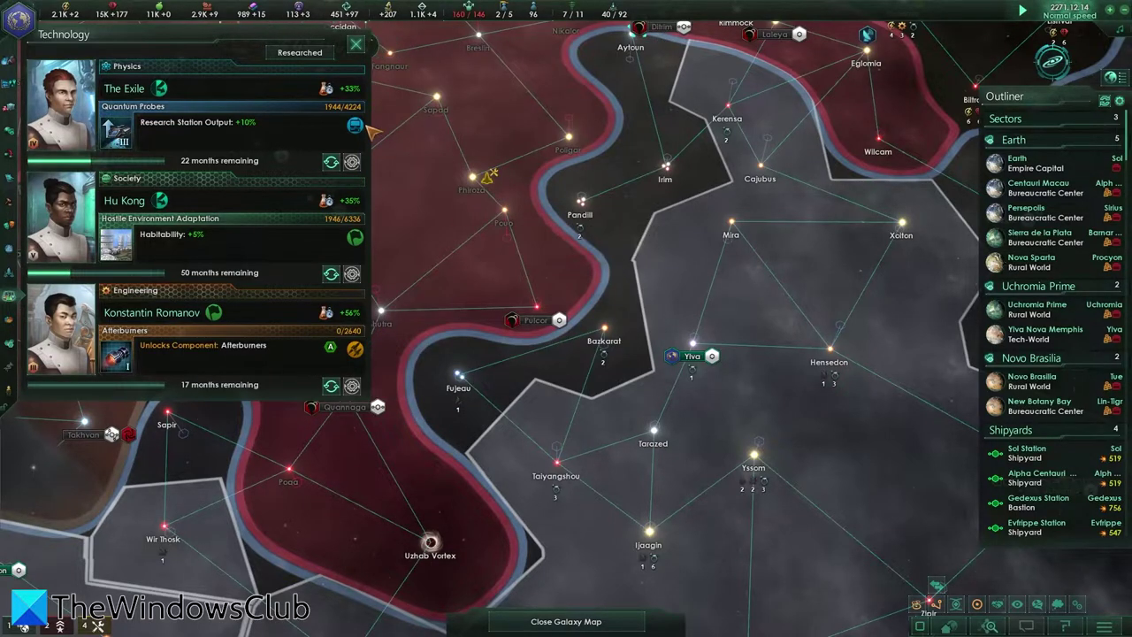
left_click(355, 44)
key("d")
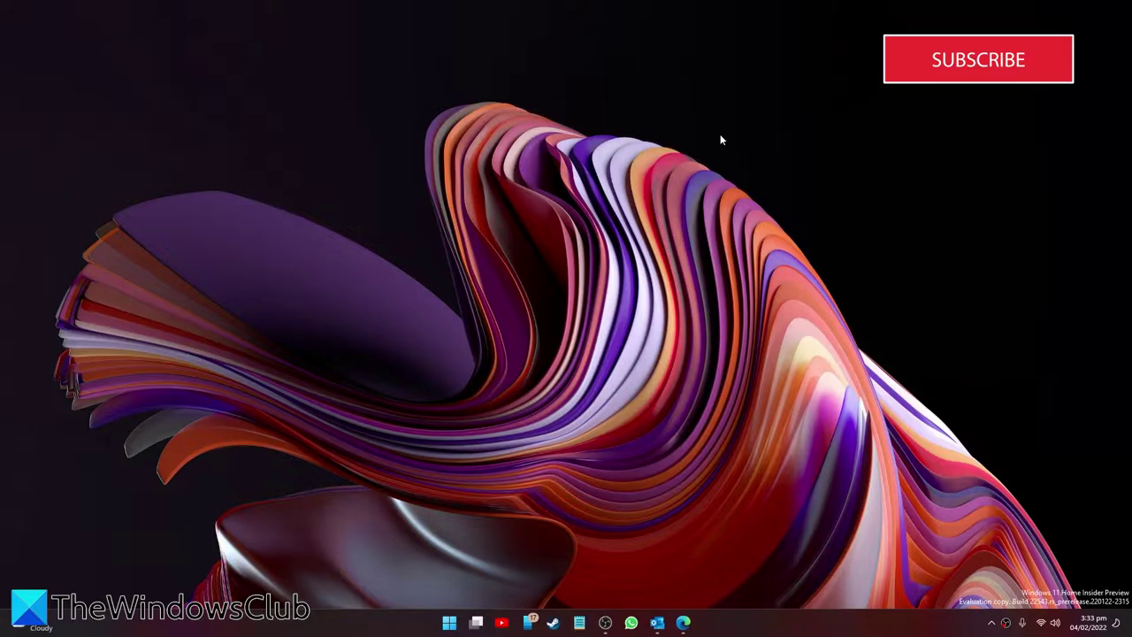
right_click(448, 624)
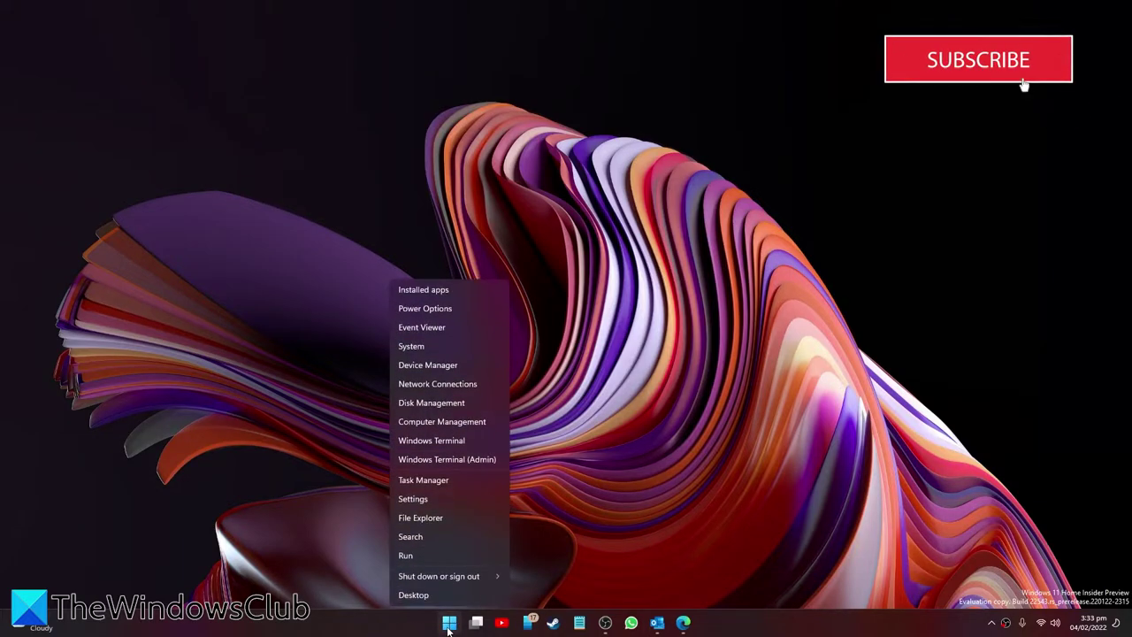
left_click(459, 482)
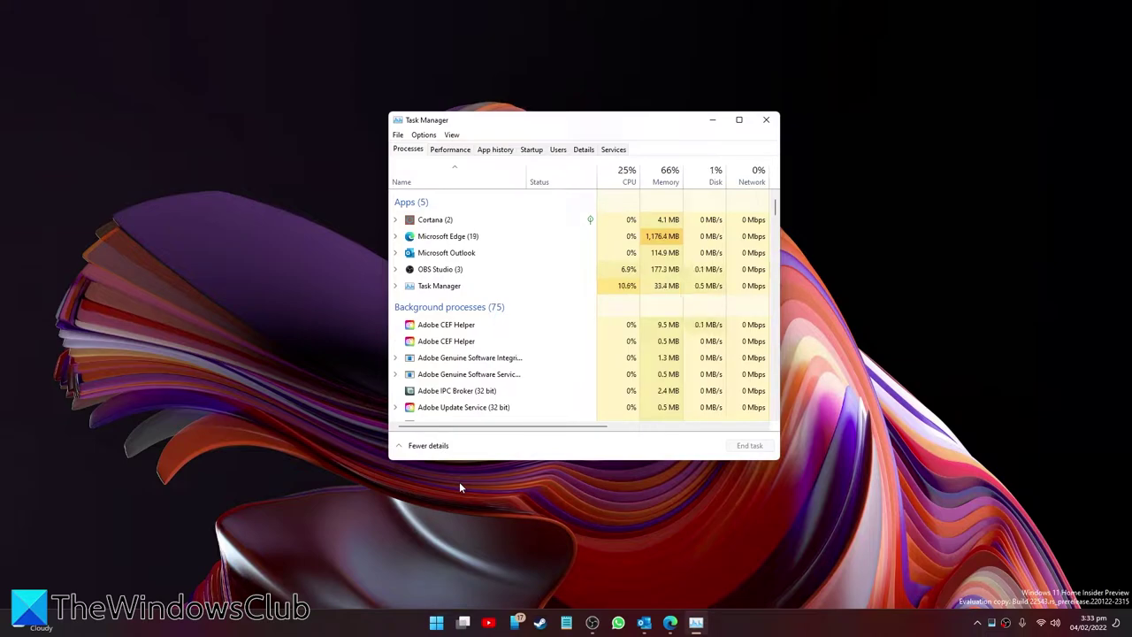
left_click(530, 150)
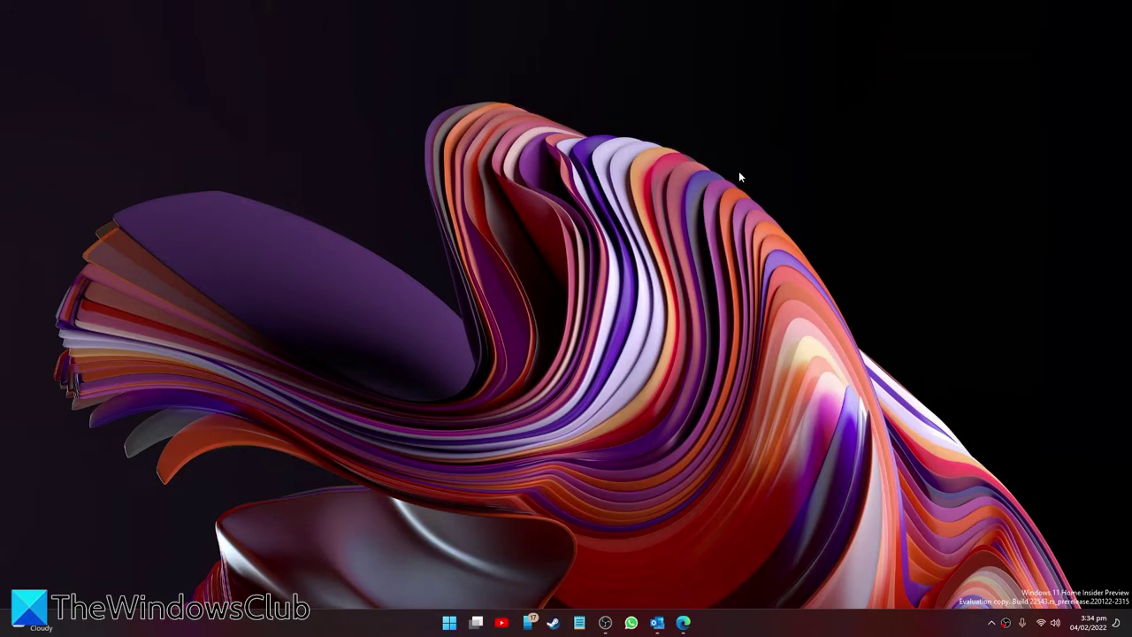
Open Device Manager and the NVIDIA GeForce GTX 1650 SUPER's properties under Display adapters
right_click(450, 629)
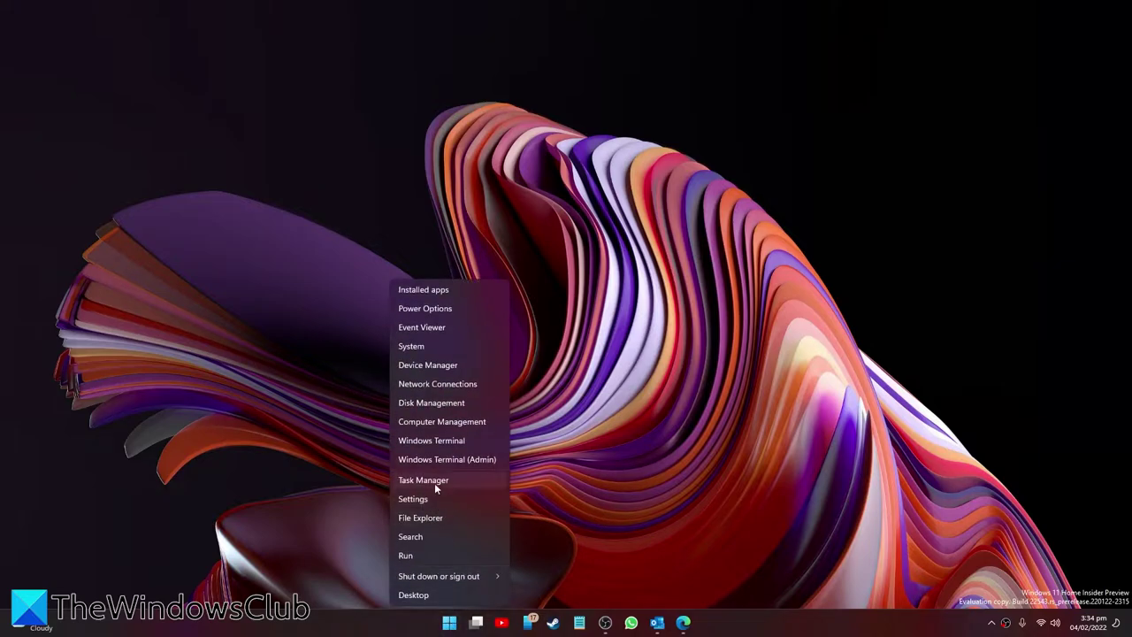
left_click(442, 365)
left_click_drag(321, 44, 674, 89)
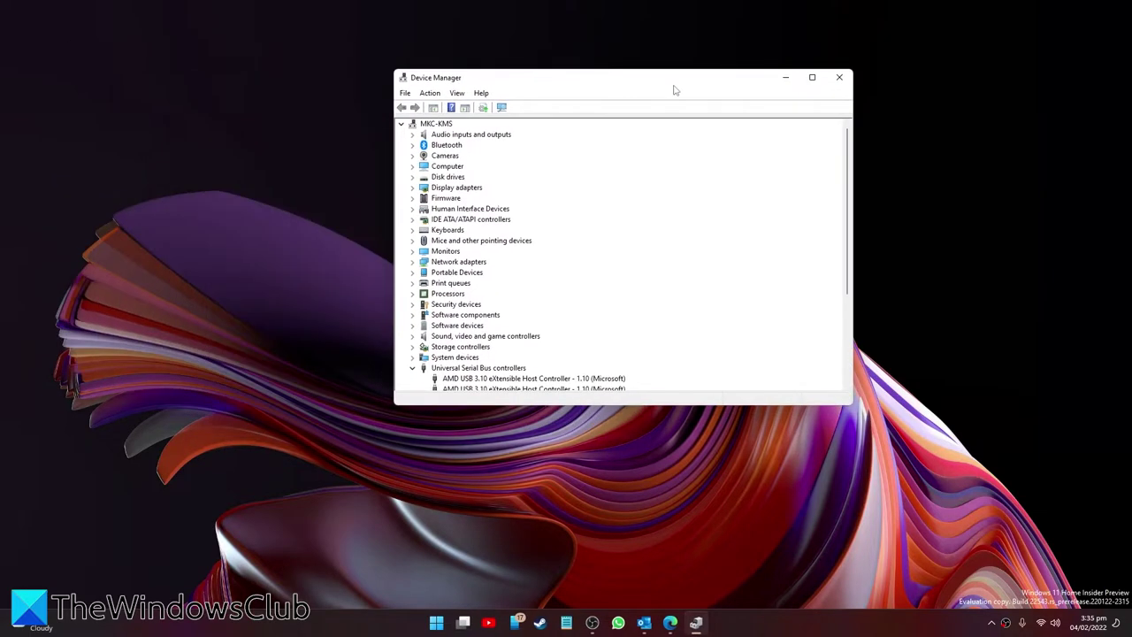
left_click(412, 188)
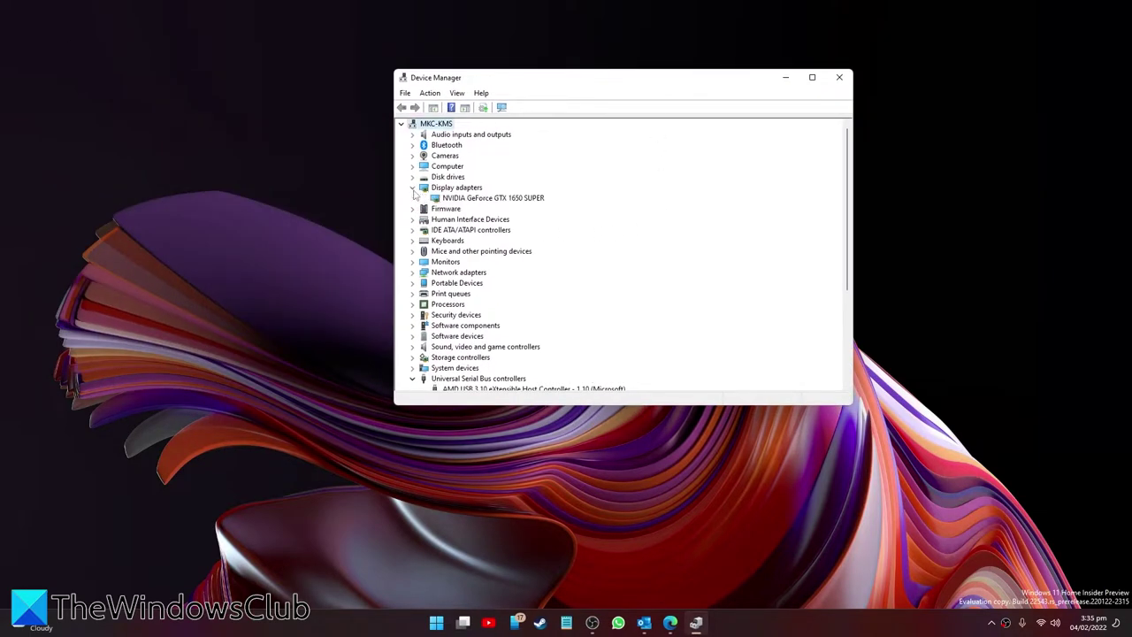
right_click(480, 201)
left_click(516, 269)
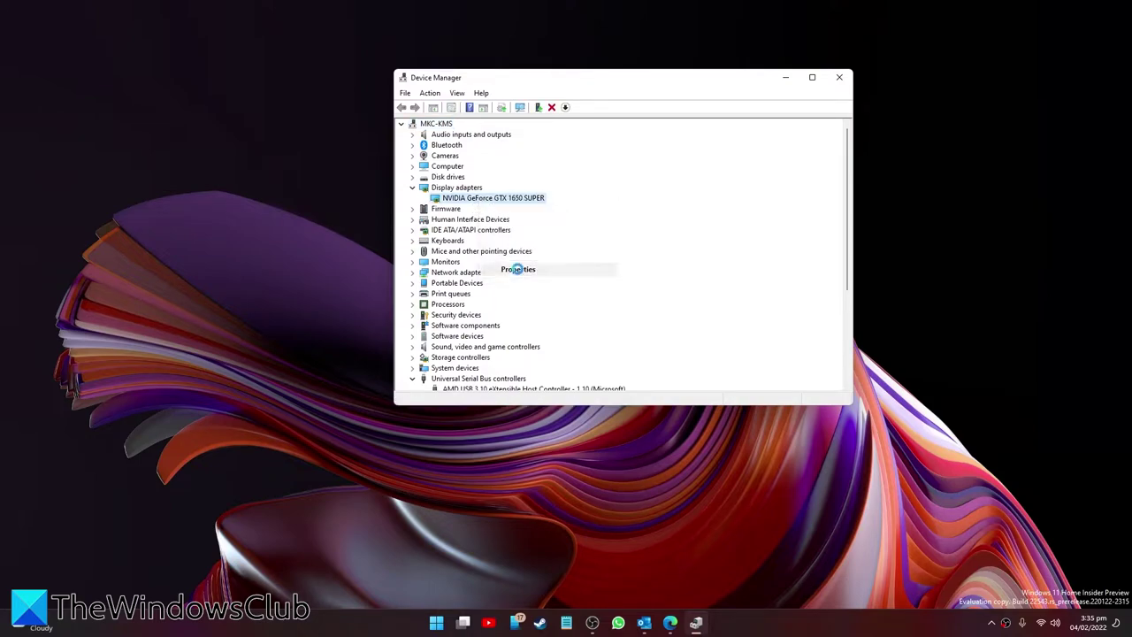
Search automatically for a newer GPU driver, which is already the best, then close the dialogs
left_click(548, 133)
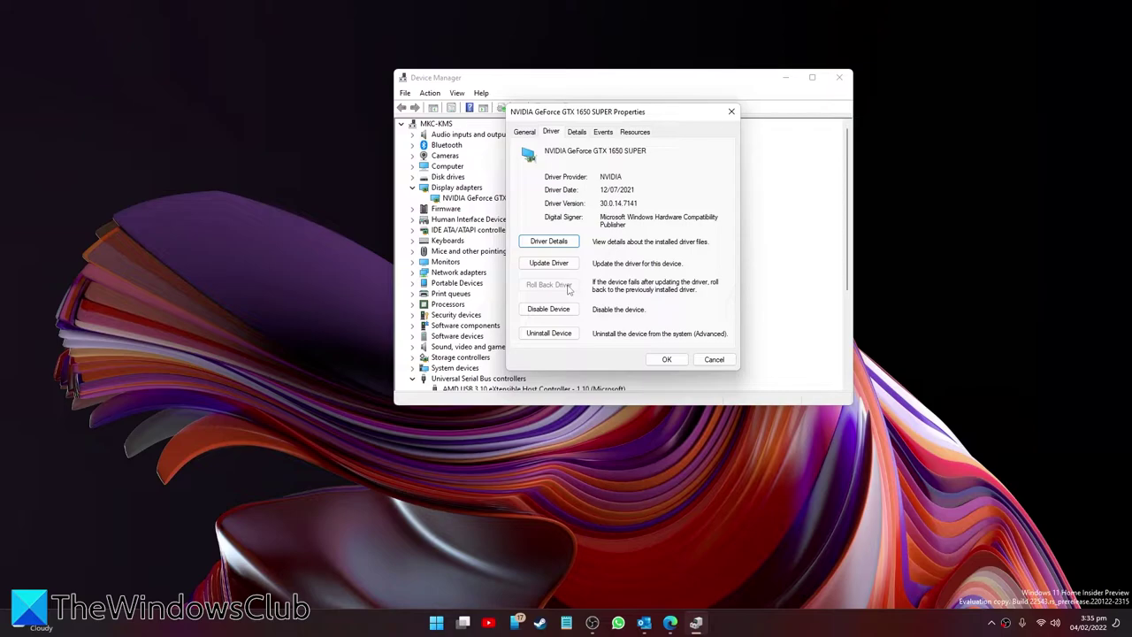
left_click(569, 269)
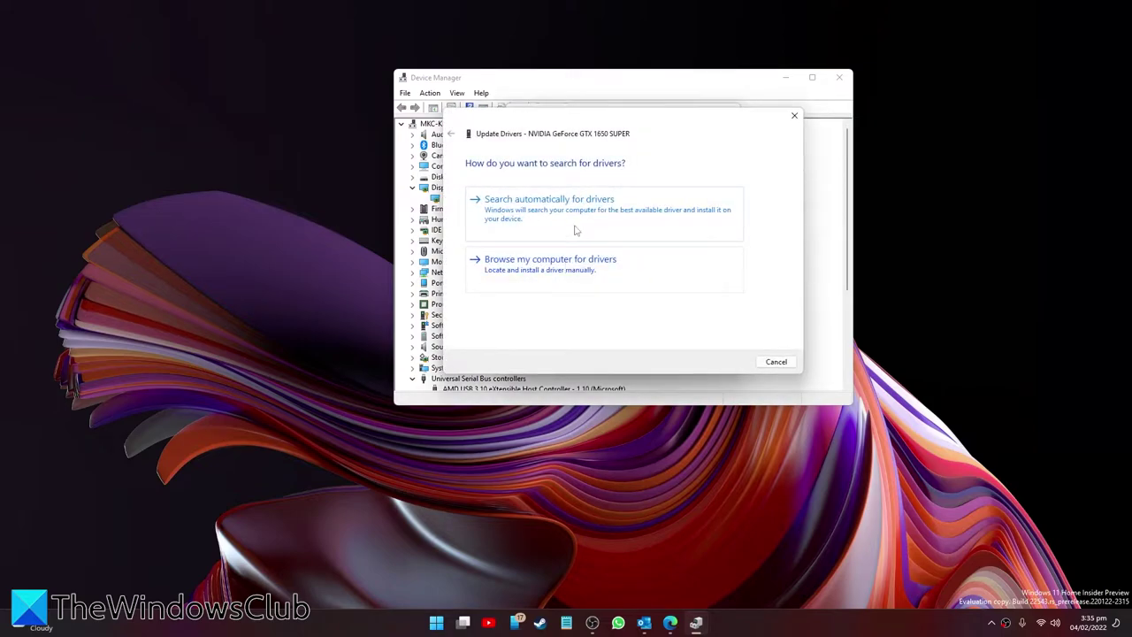
left_click(575, 226)
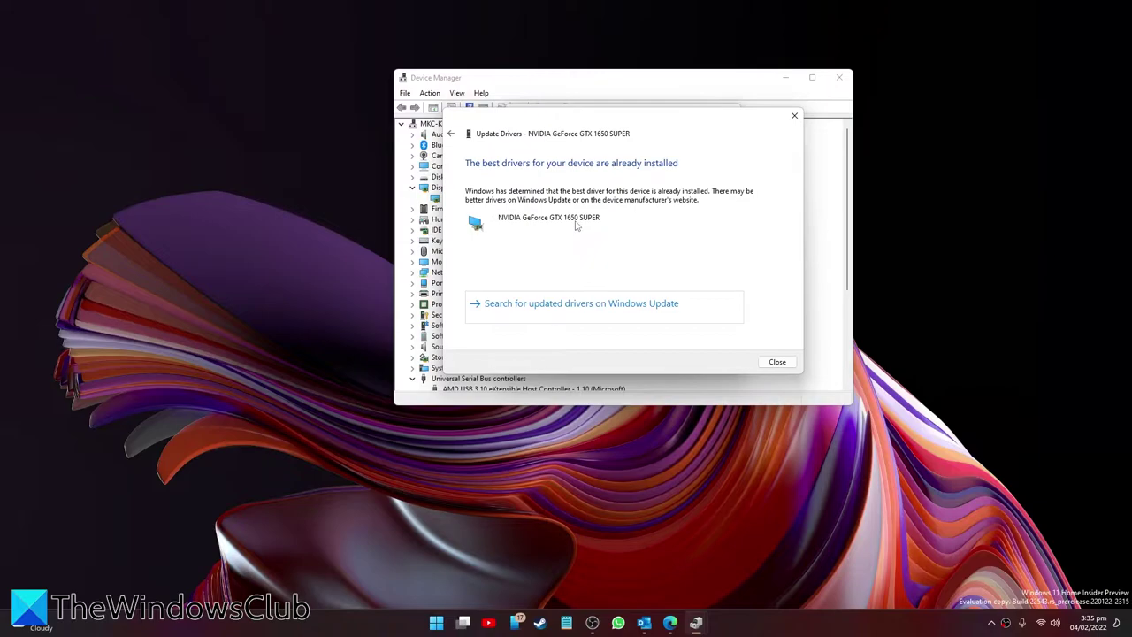
left_click(779, 364)
left_click(666, 359)
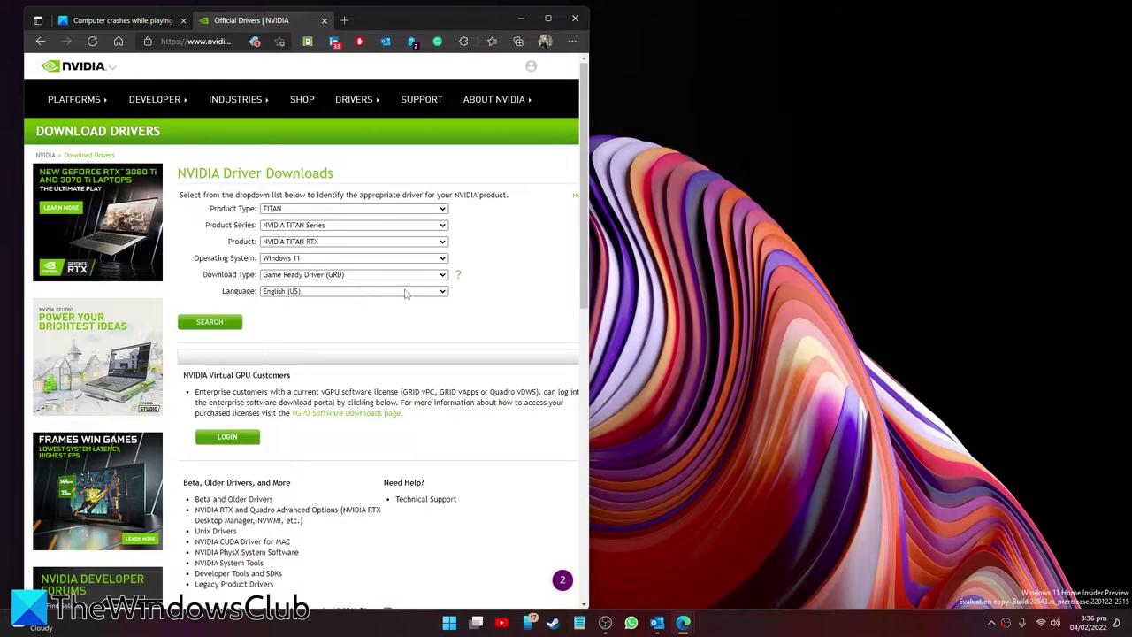
Minimize the Edge window showing the NVIDIA Driver Downloads page
left_click(521, 19)
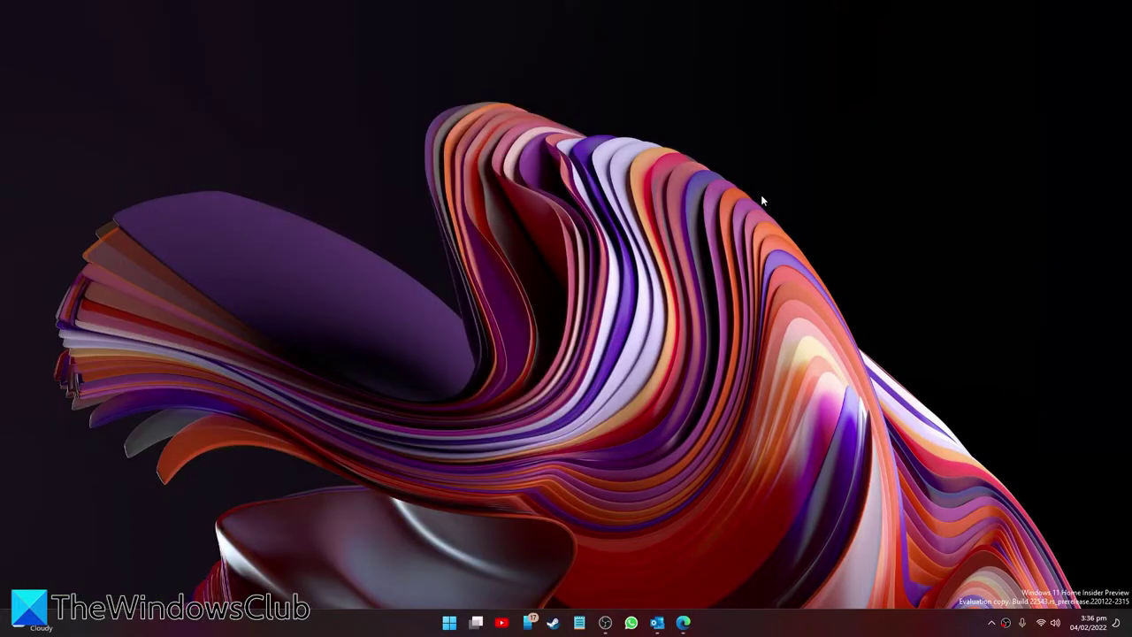
Check Settings' Windows Update > Advanced options > Optional updates, where none are available
left_click(450, 624)
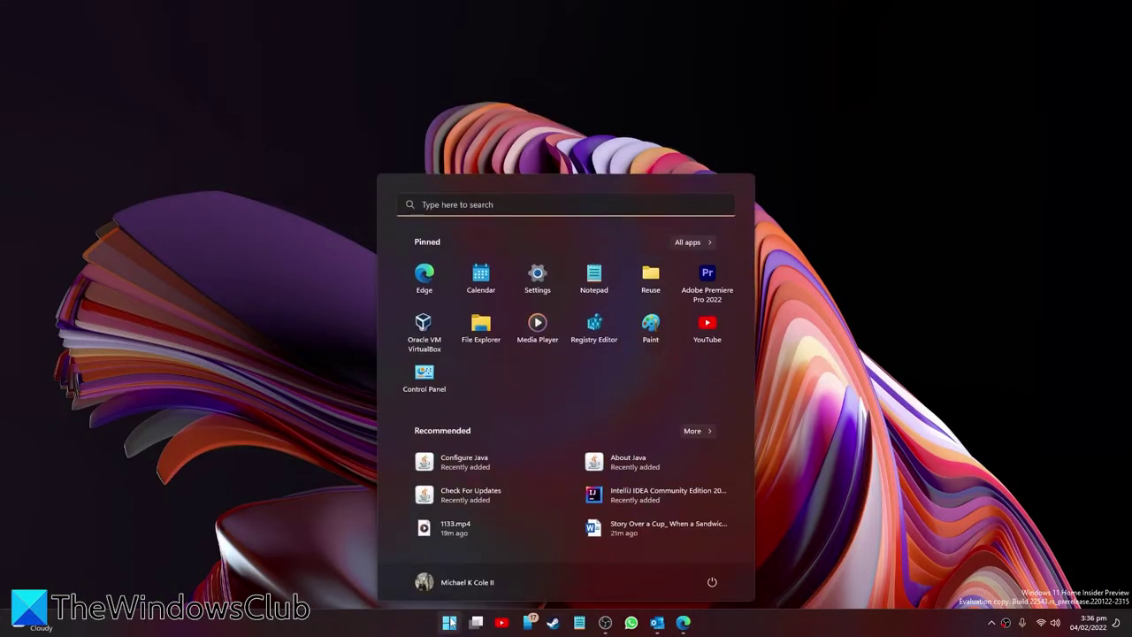
left_click(532, 281)
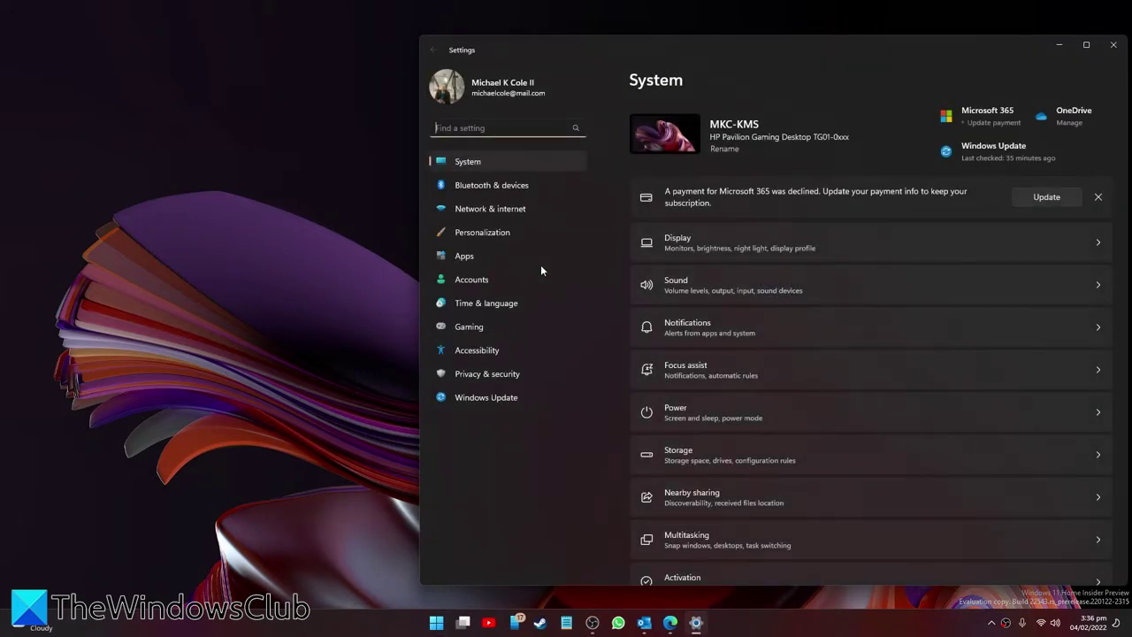
left_click(512, 397)
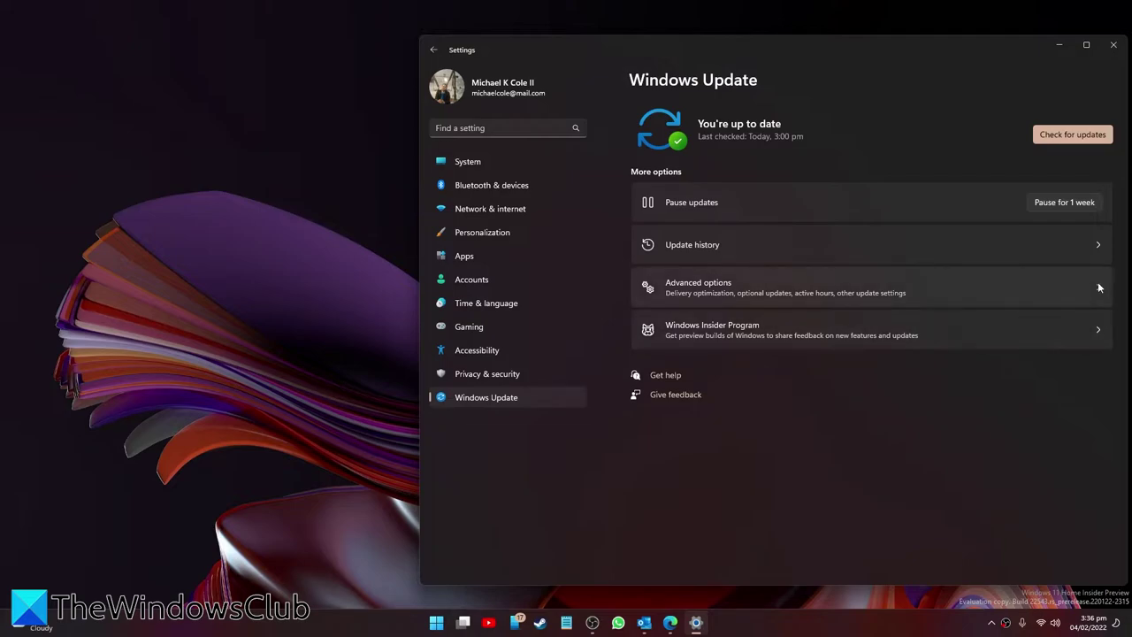
left_click(1099, 287)
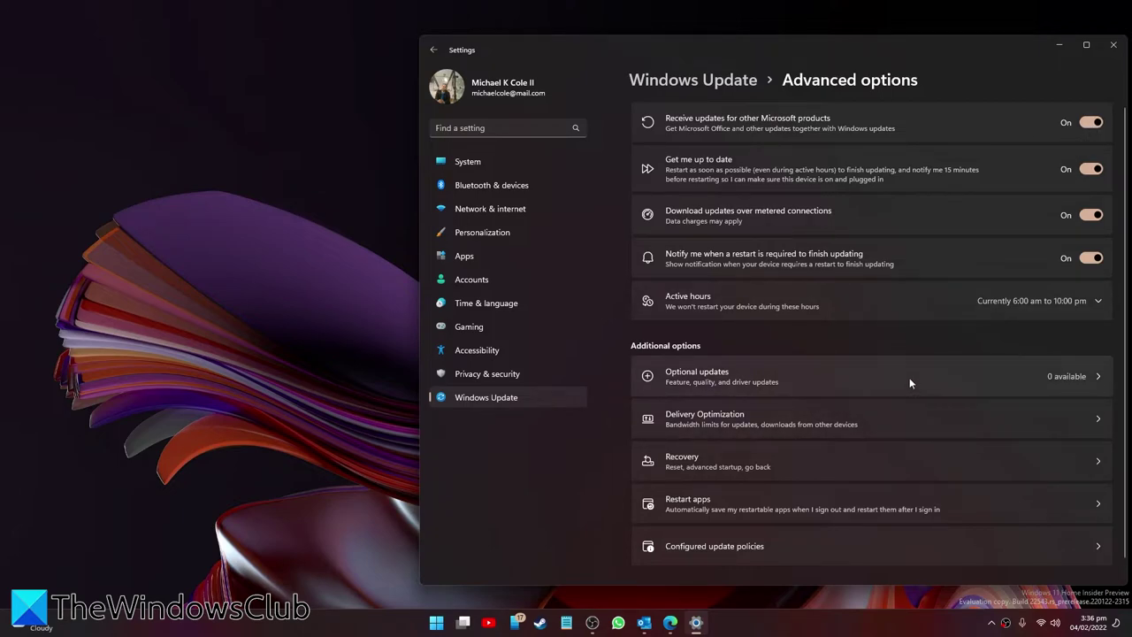
left_click(1101, 379)
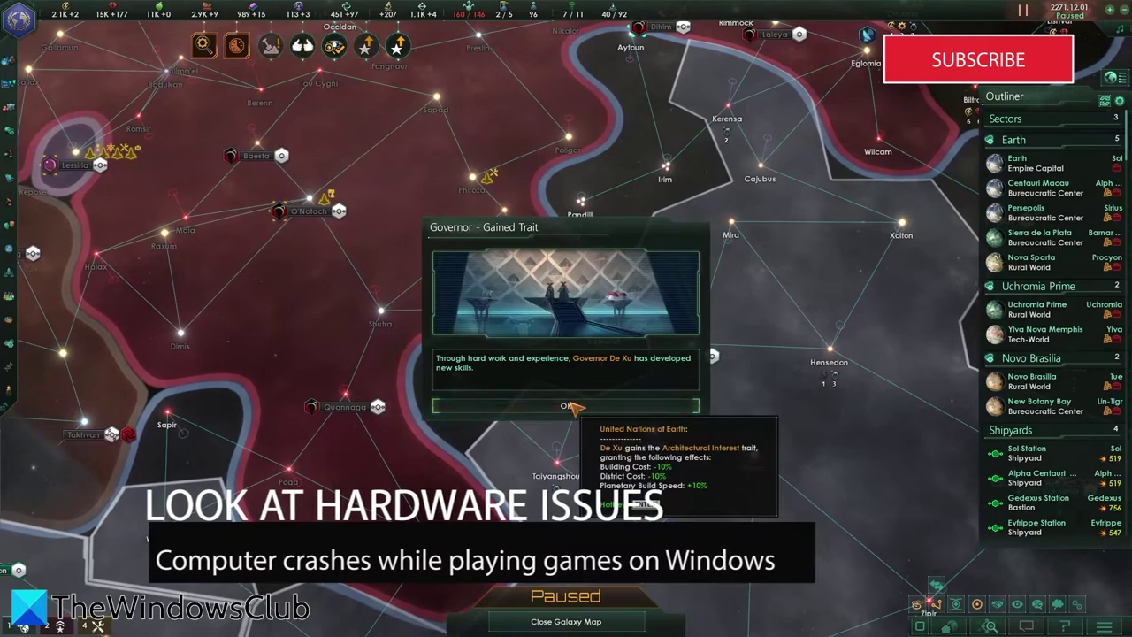
Pick Afterburners as the Engineering research and close the Technology panel
left_click(210, 49)
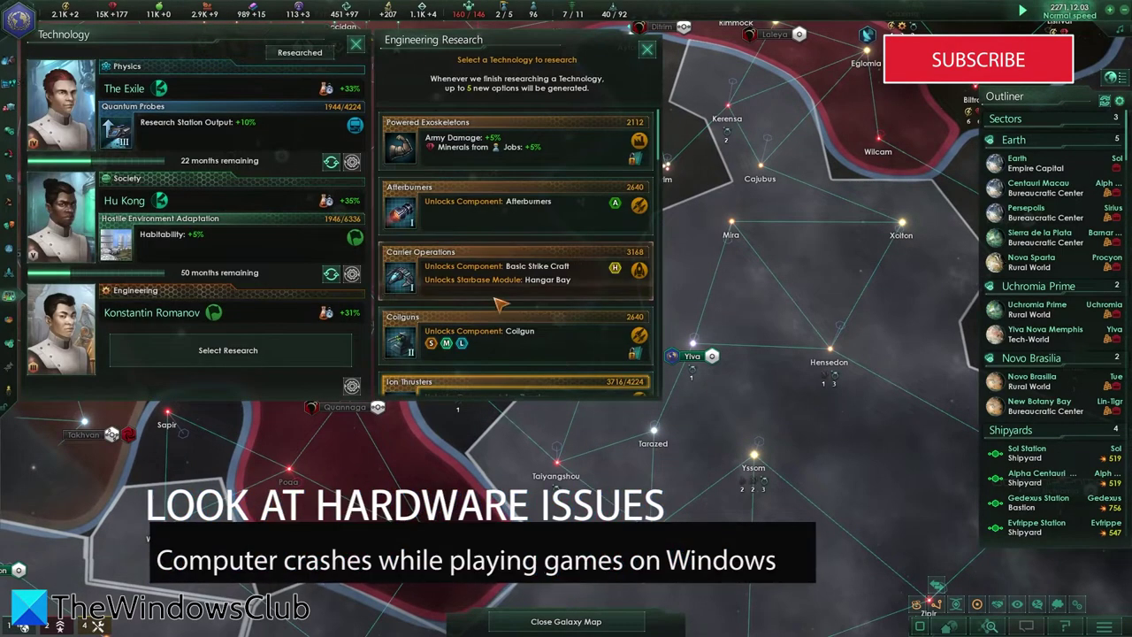
scroll(543, 341, "down", 1)
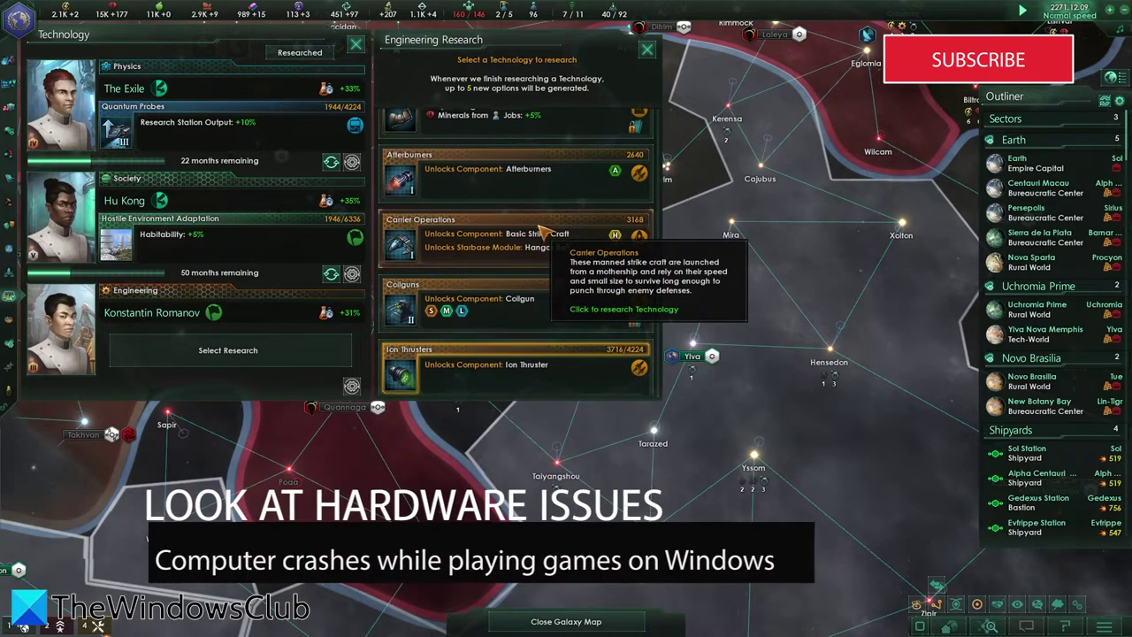
scroll(543, 230, "up", 1)
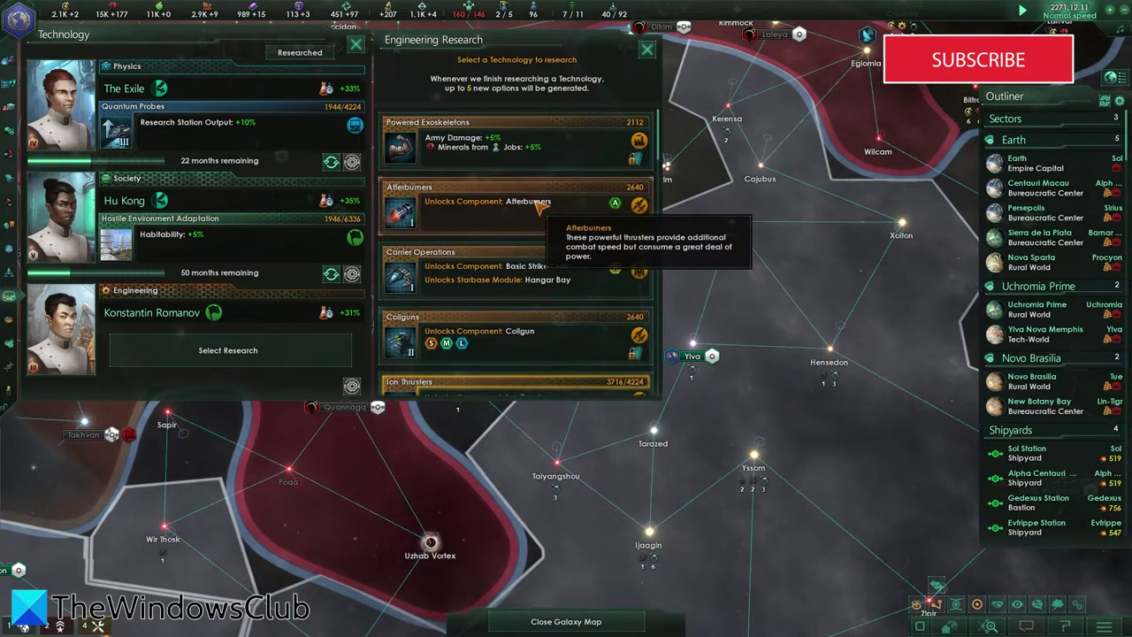
left_click(538, 219)
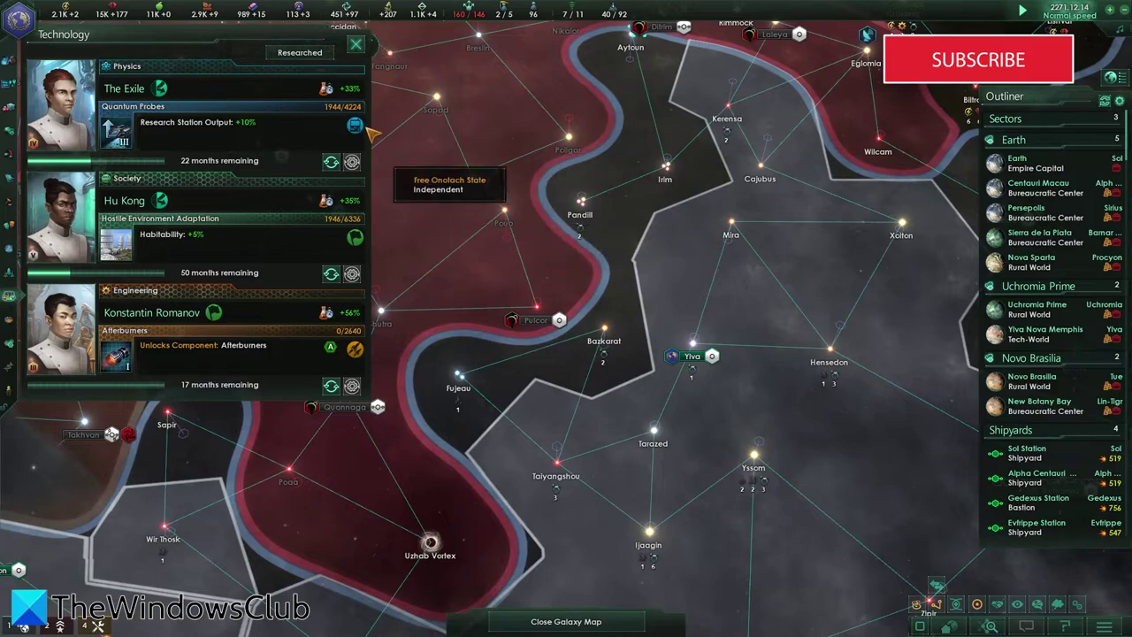
left_click(357, 47)
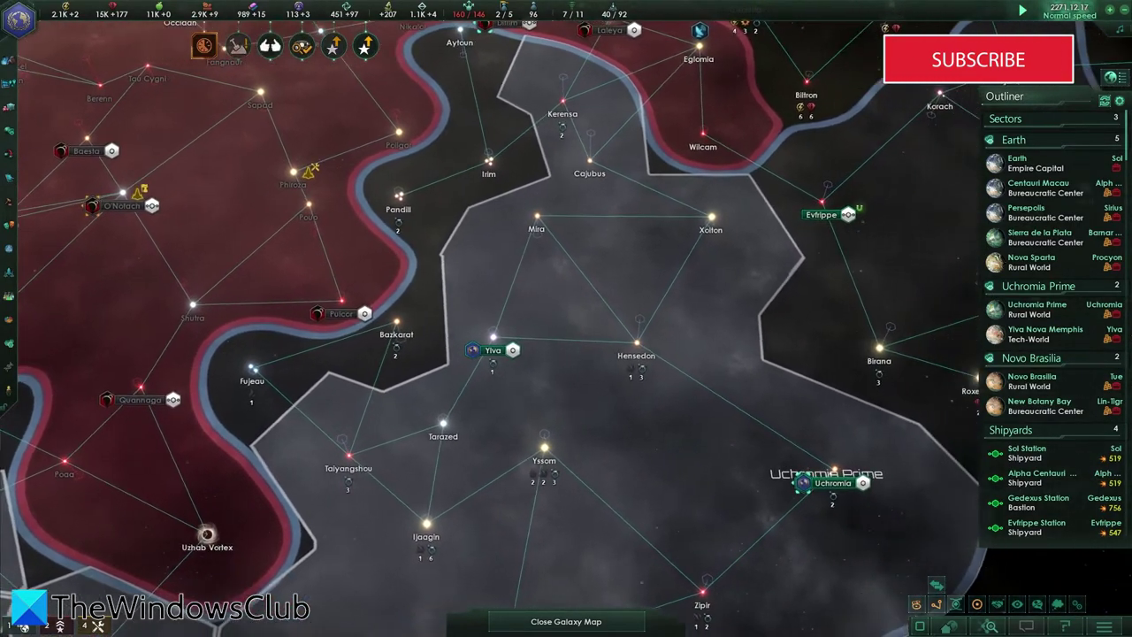
key("d")
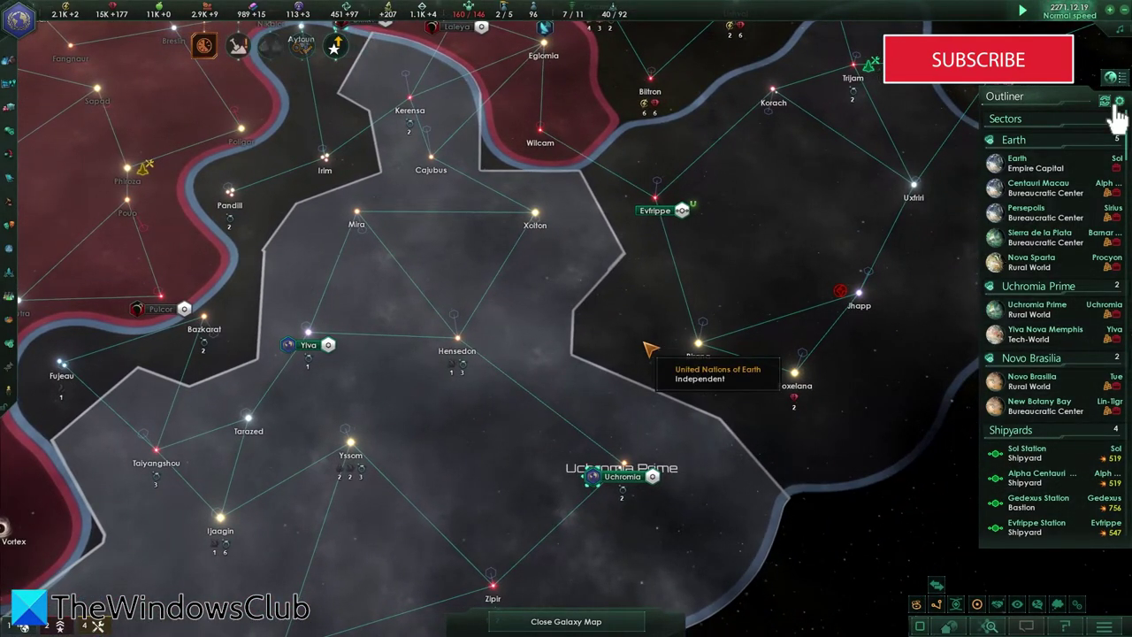
Scroll the Outliner and select the science ship UNS Darwin to view its details
scroll(648, 346, "down", 3)
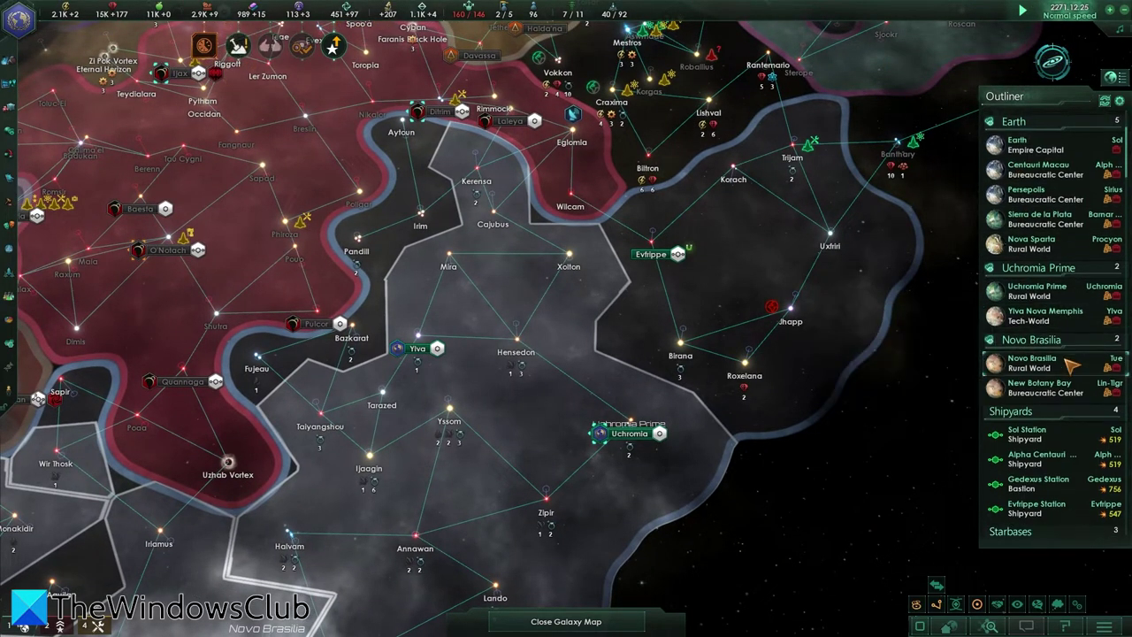
scroll(1053, 354, "down", 3)
scroll(1066, 358, "down", 3)
scroll(1070, 365, "down", 2)
scroll(1066, 367, "down", 3)
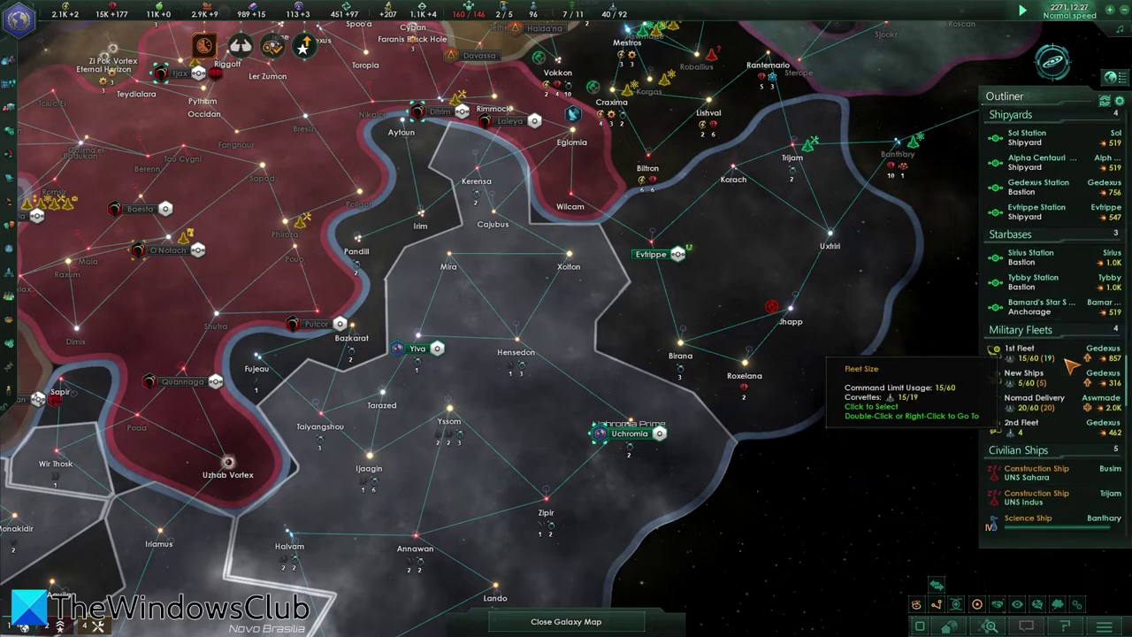
scroll(1057, 375, "down", 2)
scroll(1048, 389, "down", 2)
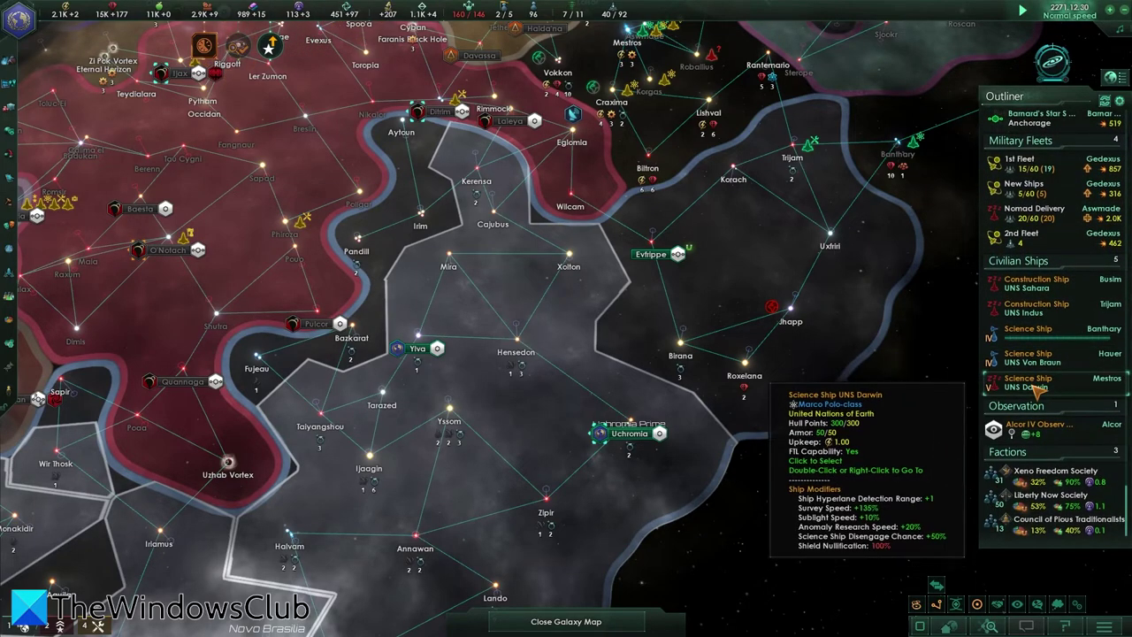
left_click(1028, 386)
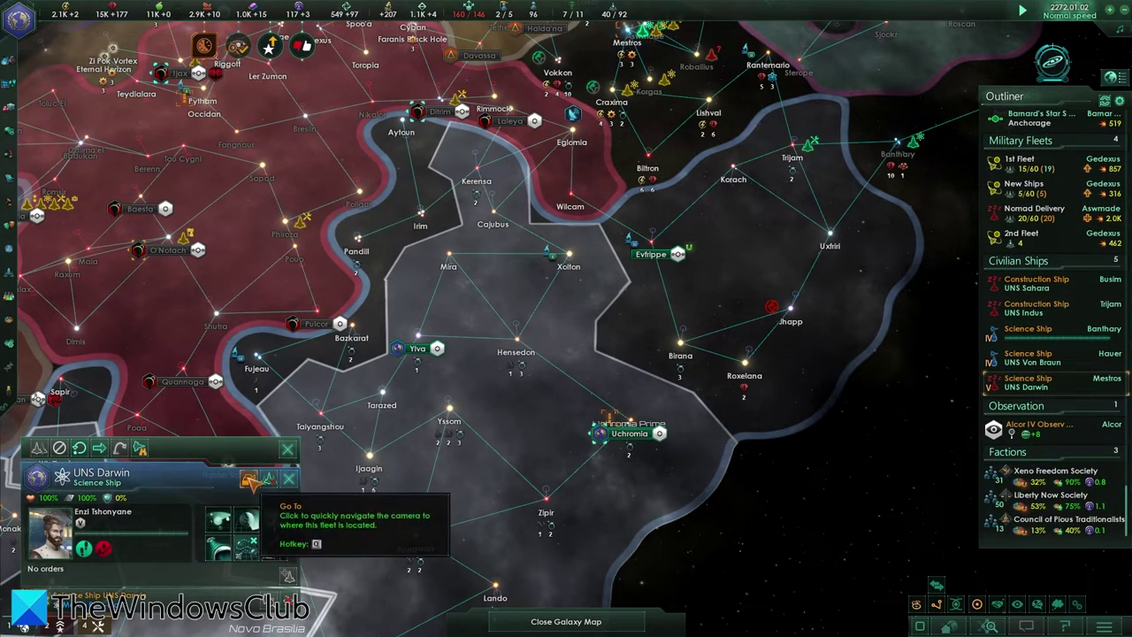
Order the science ship UNS Darwin to move to Aswmade
left_click(251, 480)
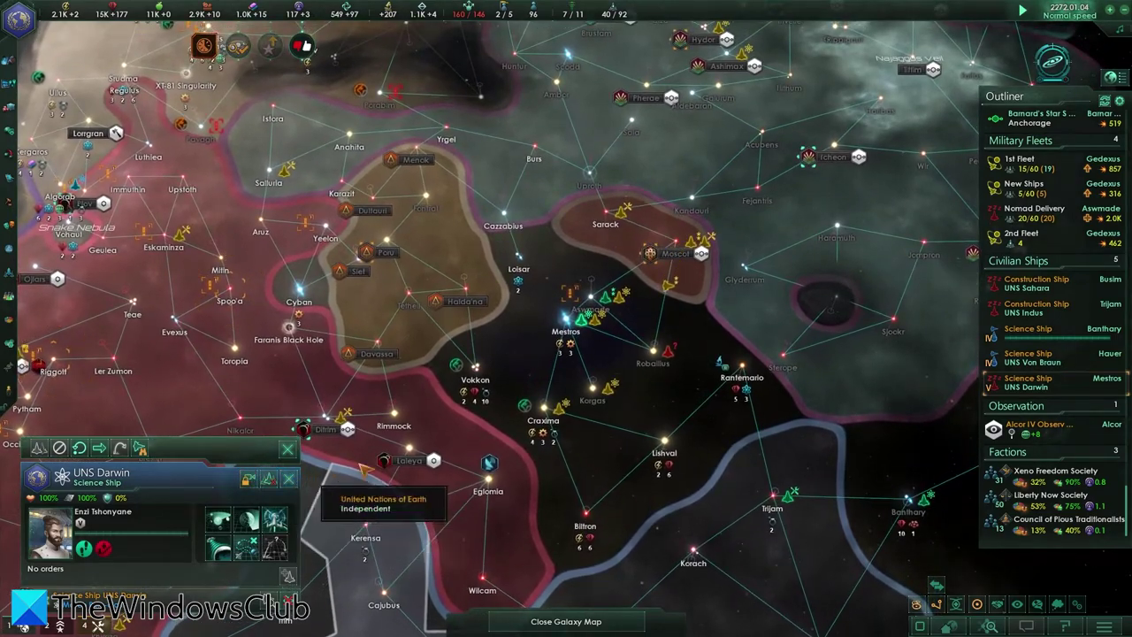
scroll(591, 277, "up", 5)
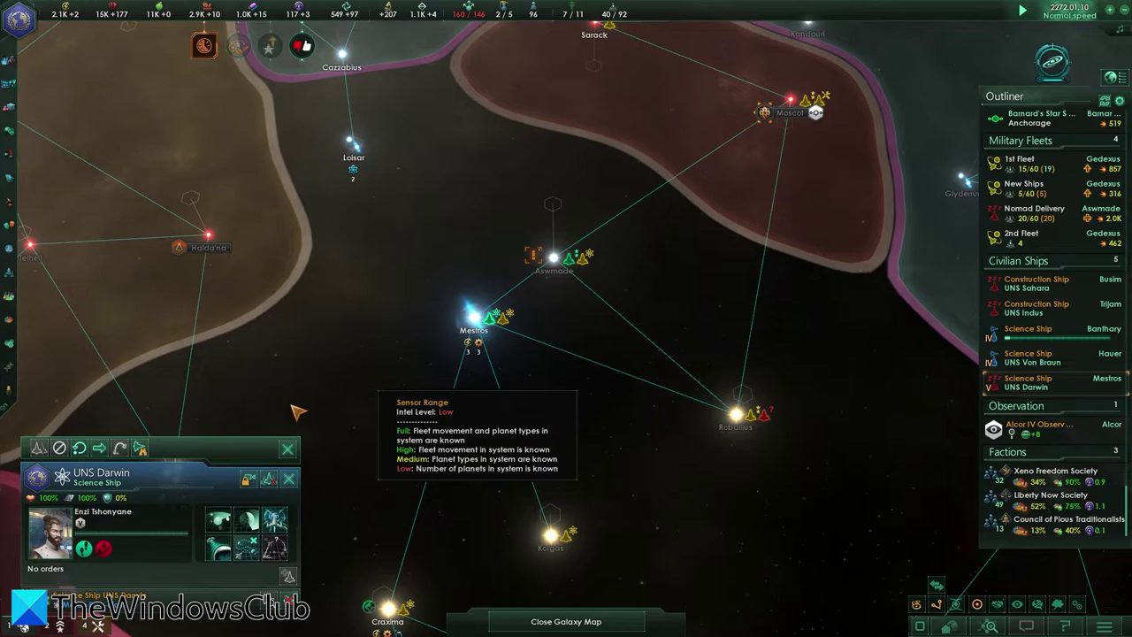
left_click(100, 454)
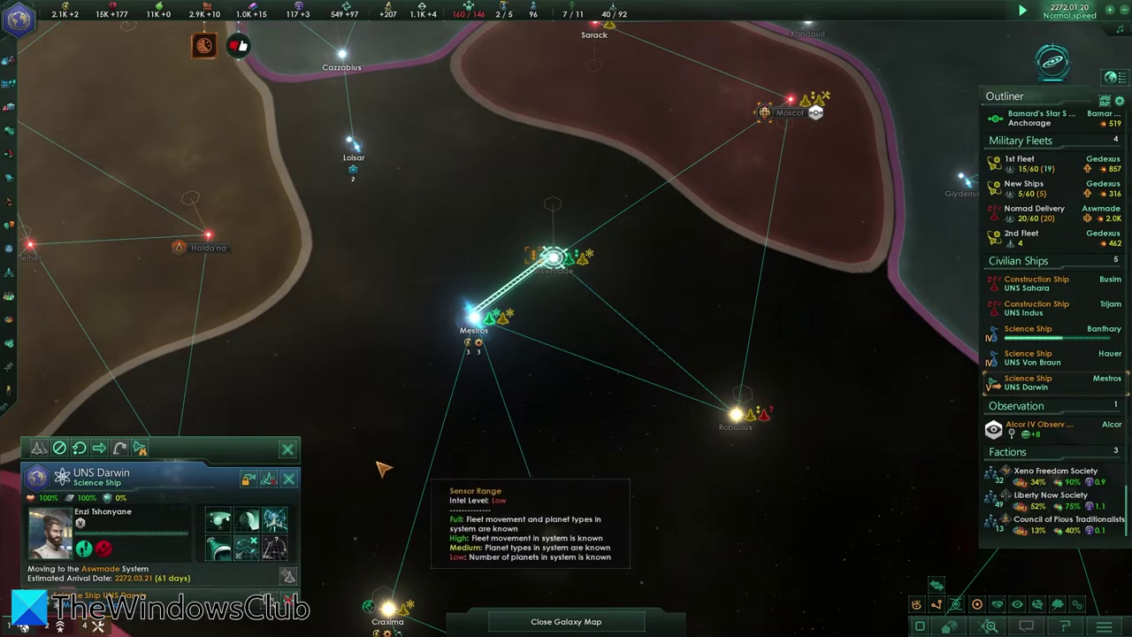
left_click(288, 450)
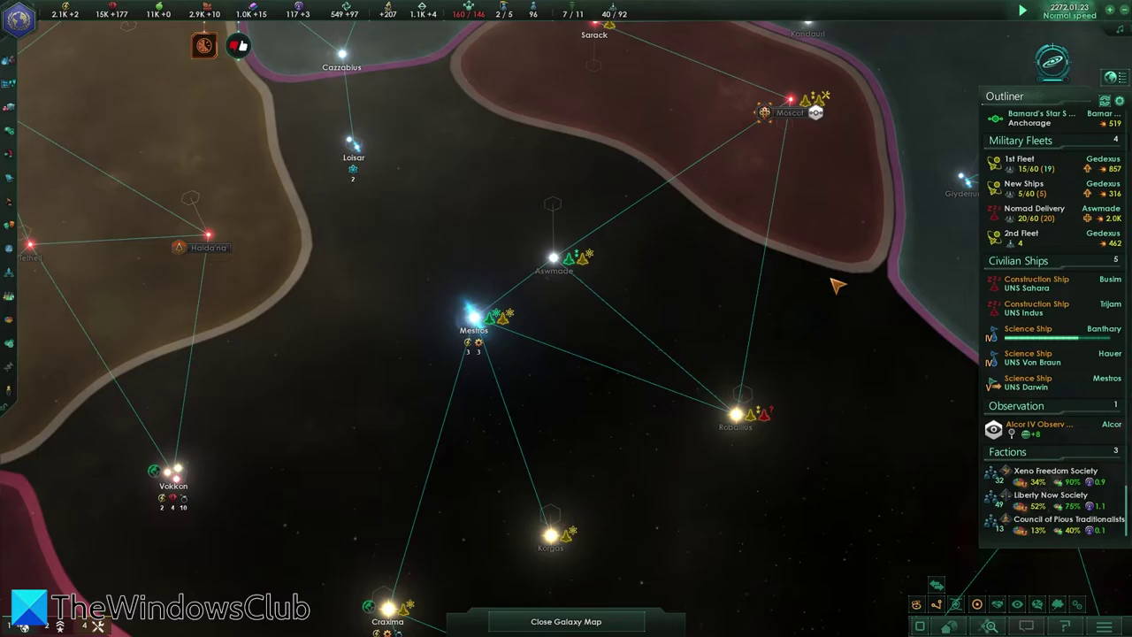
Select the construction ship UNS Sahara and inspect the Busim system, then return to the galaxy
scroll(634, 343, "down", 3)
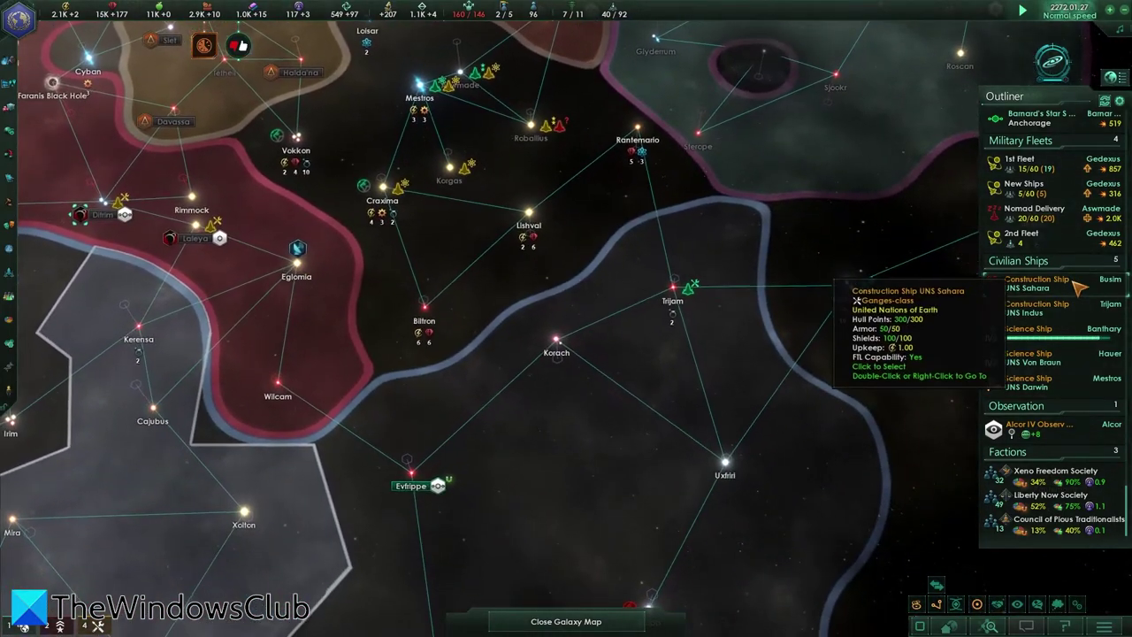
left_click(1030, 283)
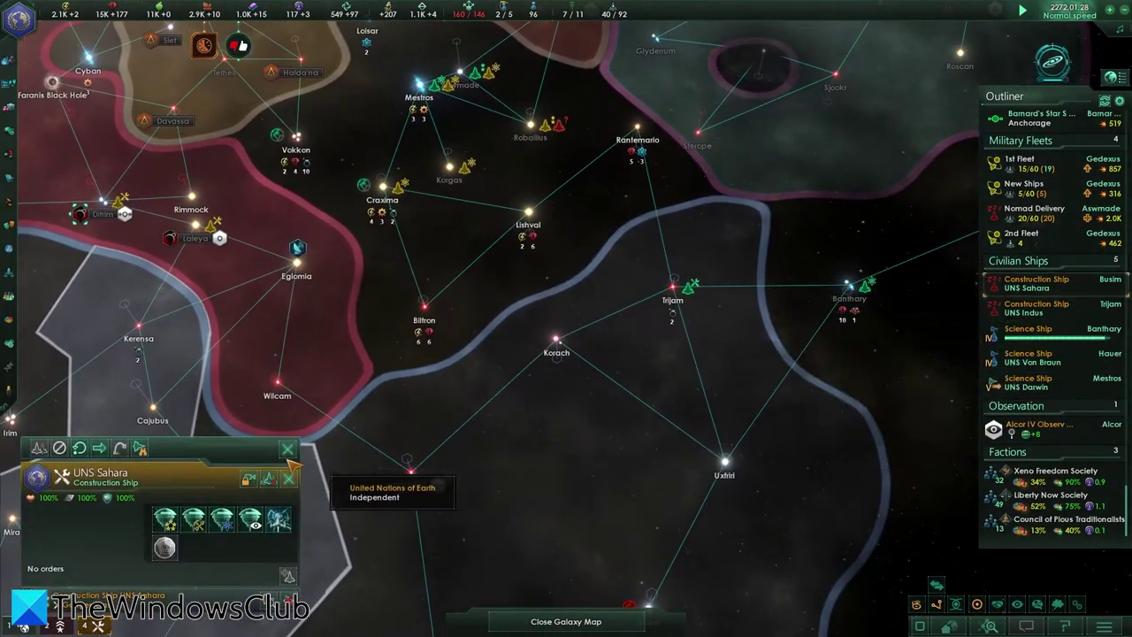
left_click(250, 481)
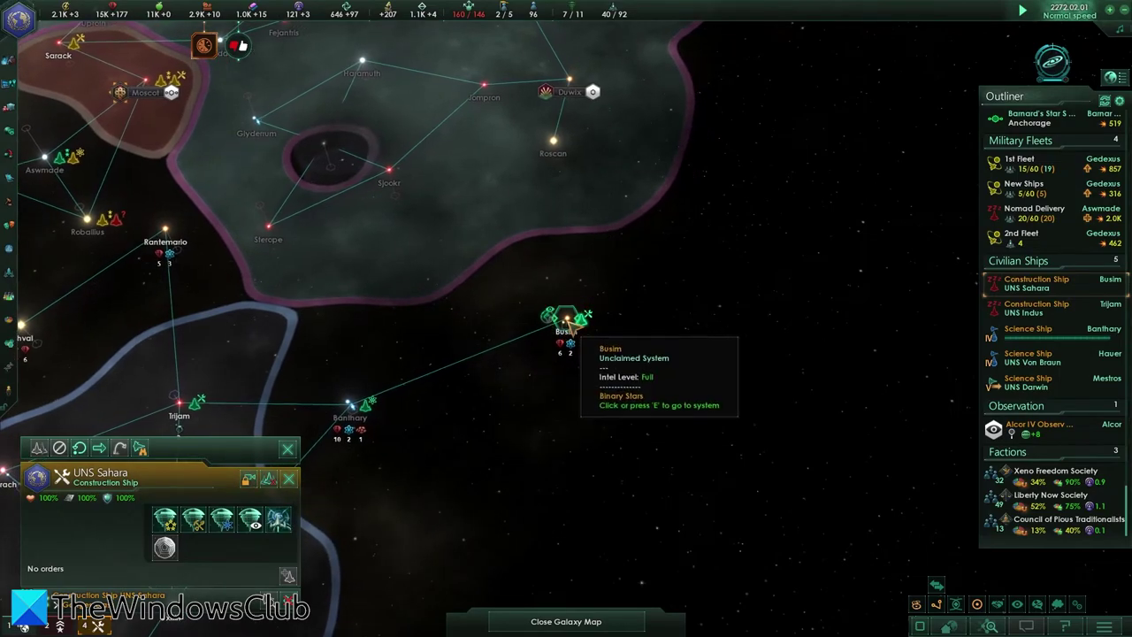
key("e")
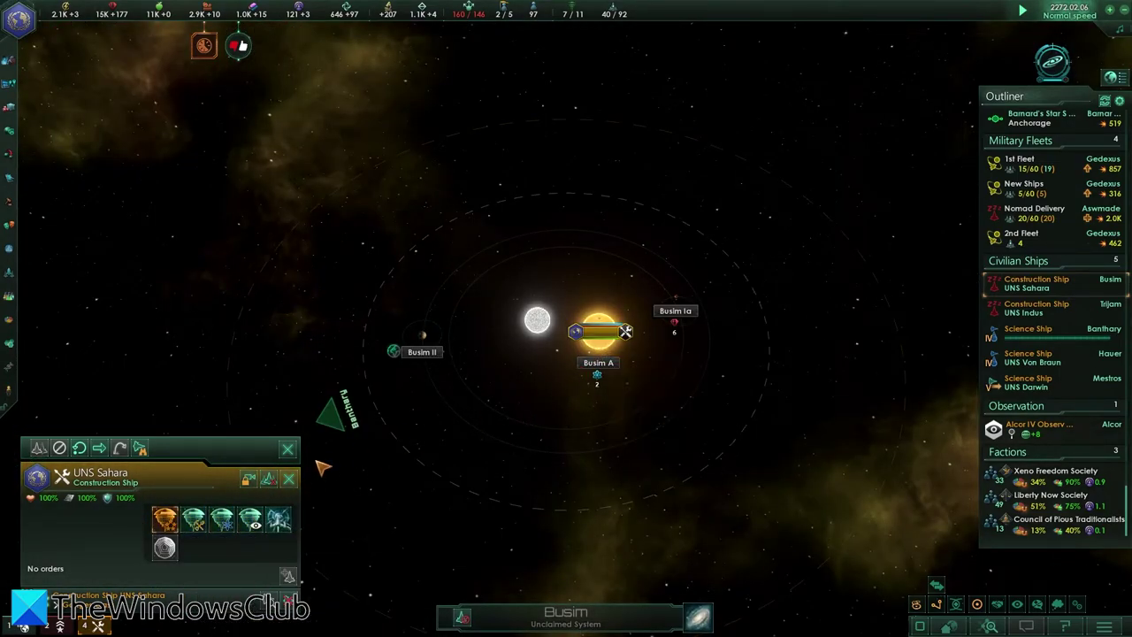
left_click(288, 450)
left_click(699, 617)
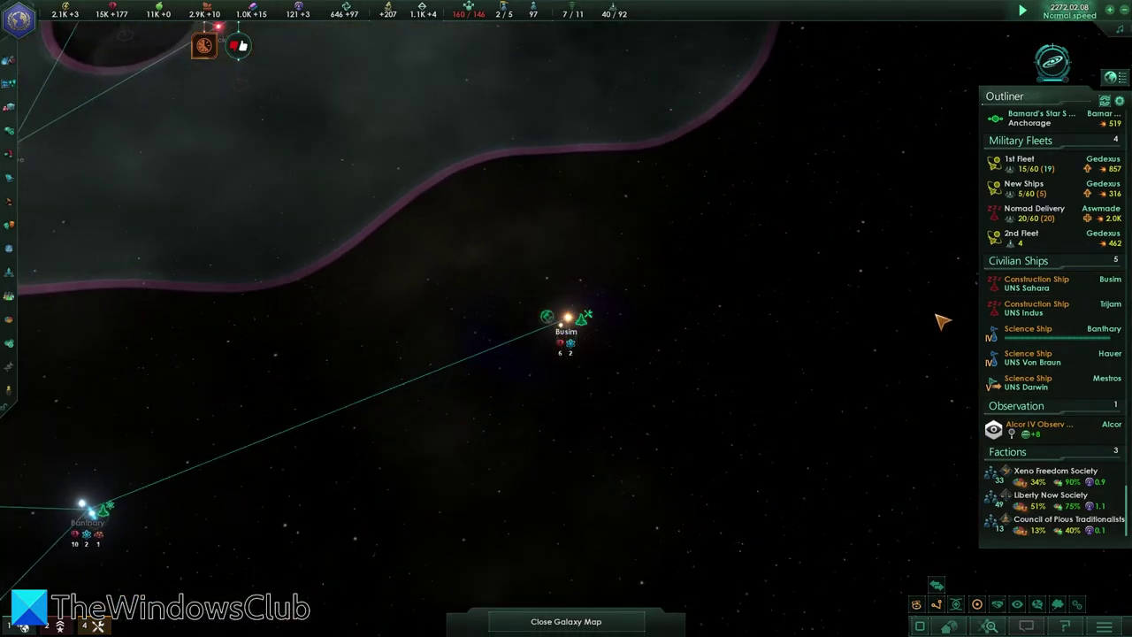
Send the construction ship UNS Indus from Trijam to the Rantemario system
left_click(1030, 307)
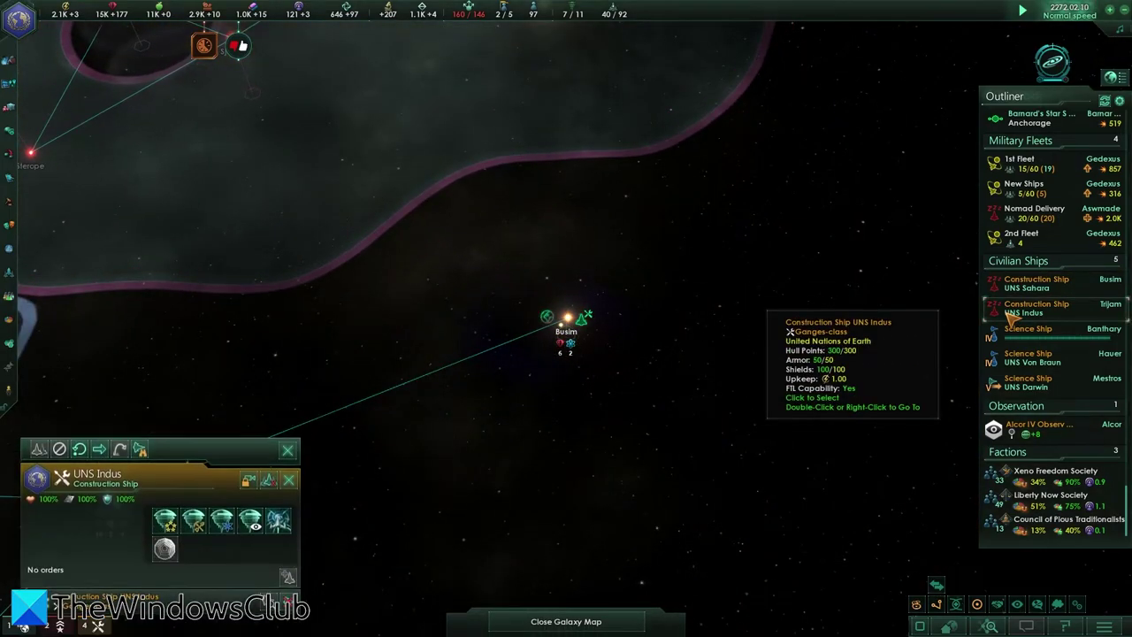
left_click(268, 478)
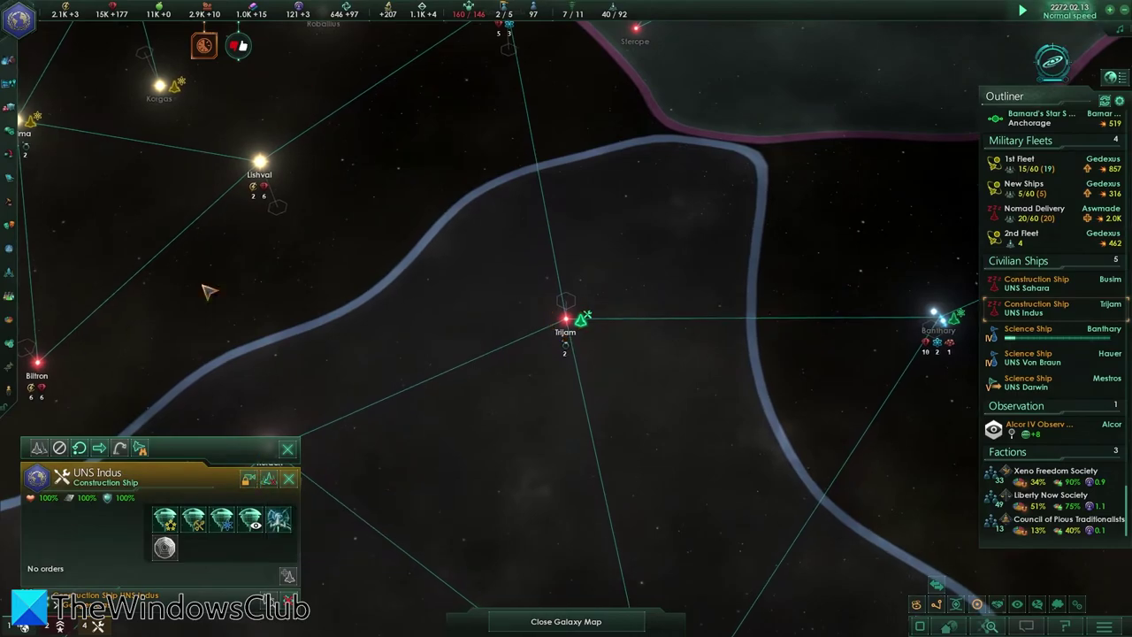
key("w")
key("a")
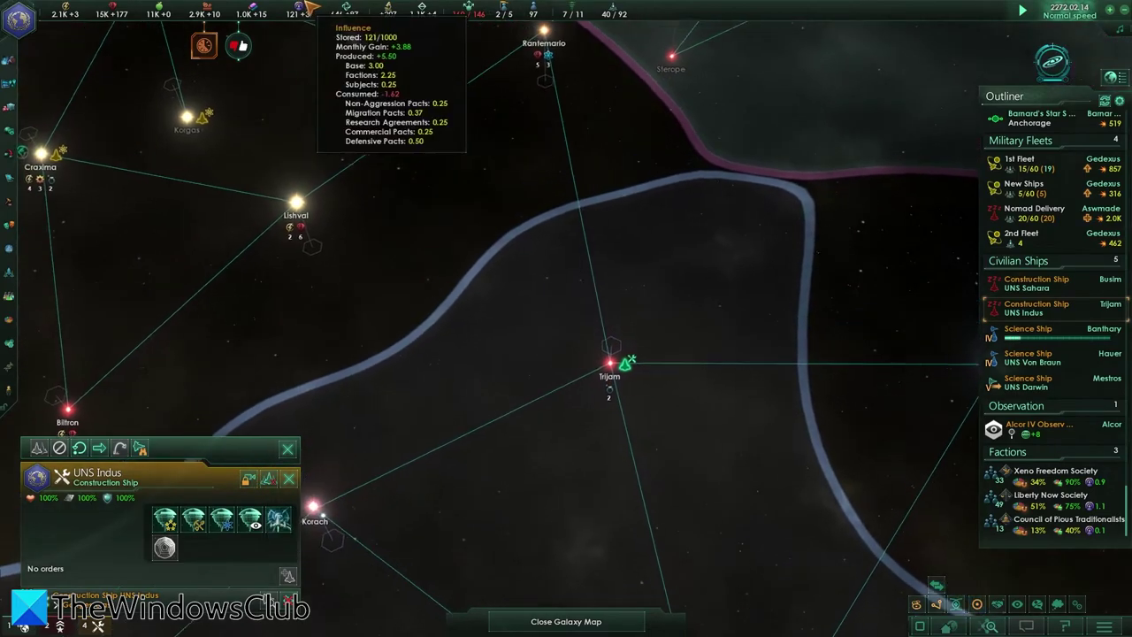
left_click(104, 448)
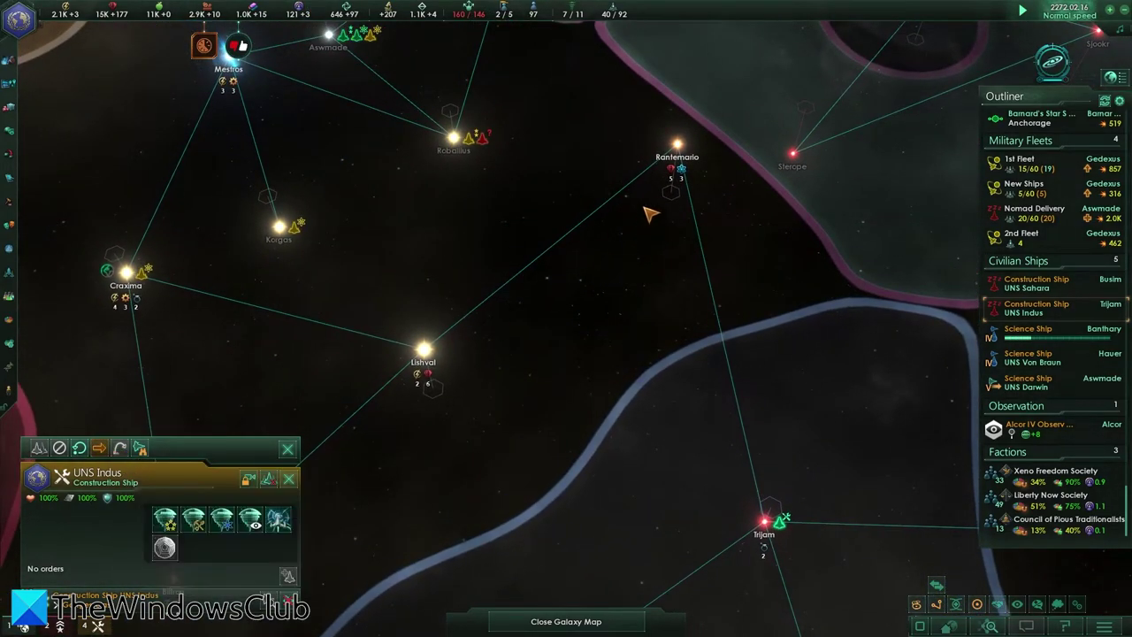
left_click(678, 145)
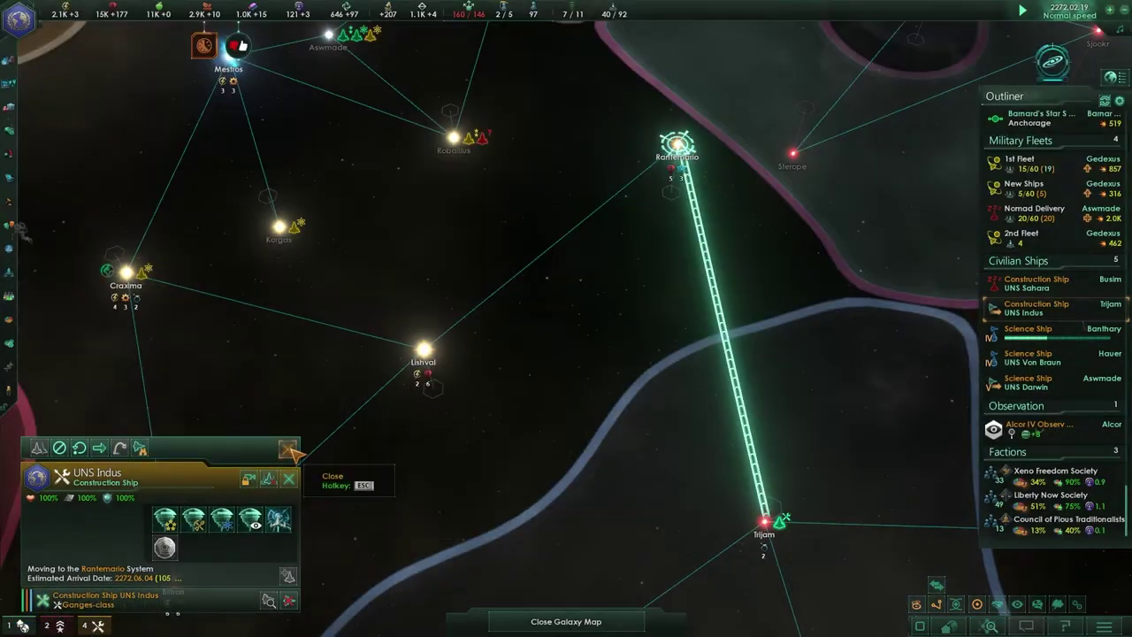